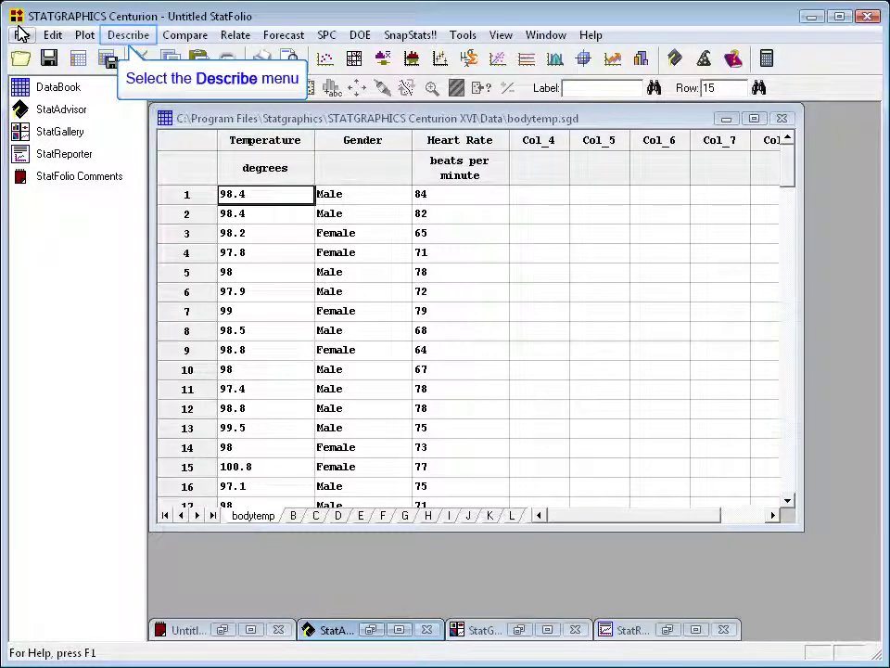
- Start an Outlier Identification analysis on Temperature, keeping the default confidence and trimming options
click(130, 39)
mouse_move(136, 51)
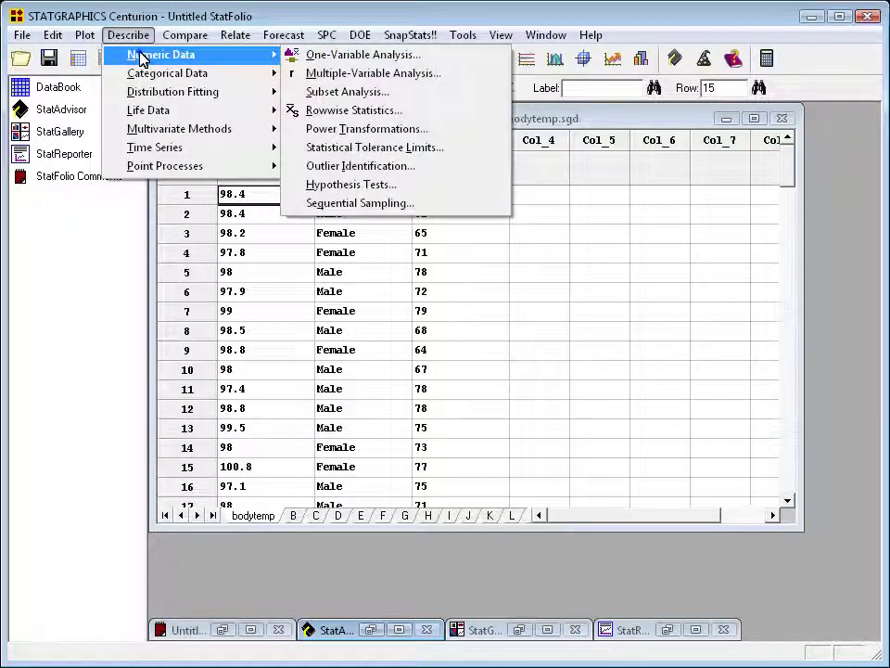
click(390, 170)
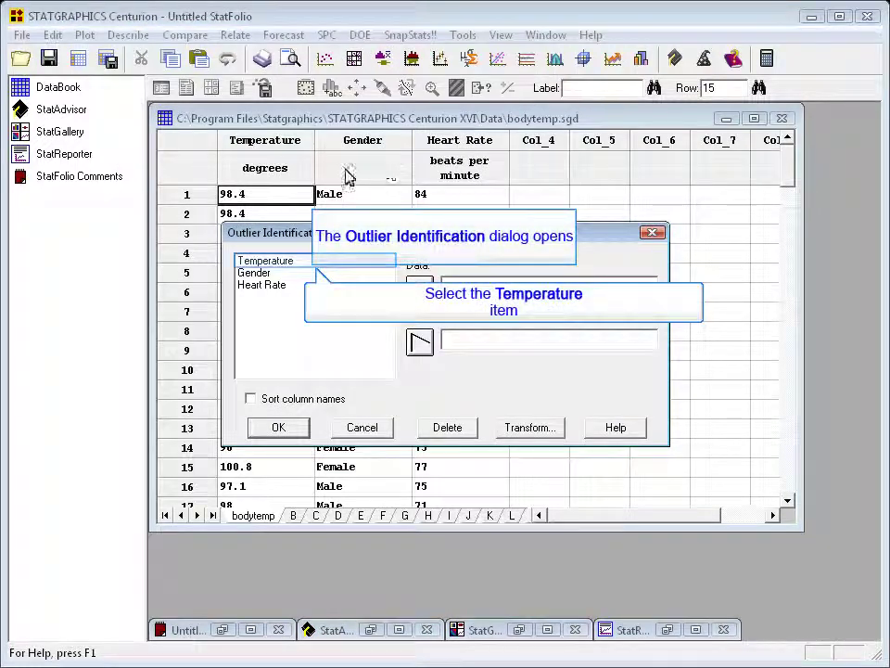
click(345, 262)
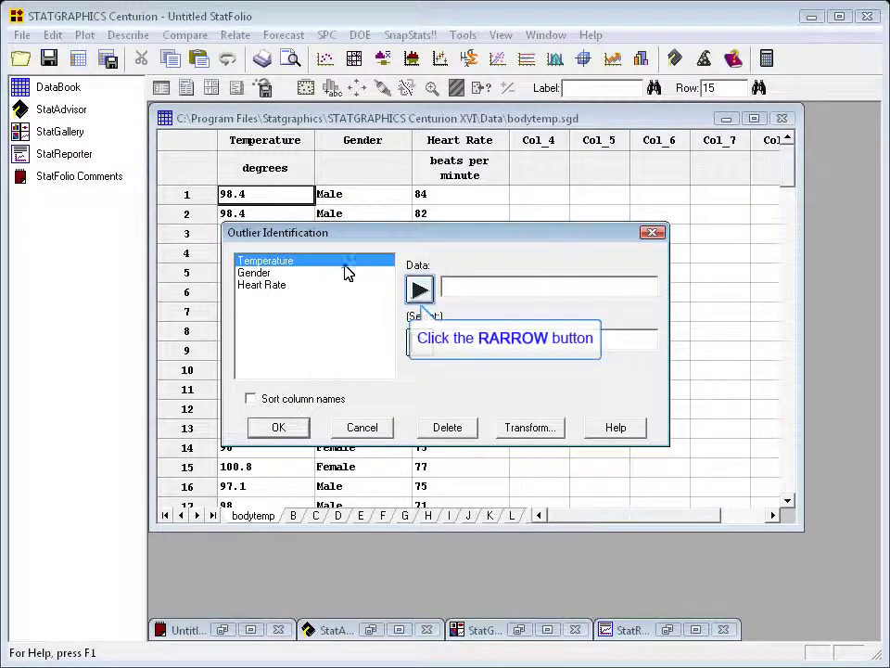
click(419, 290)
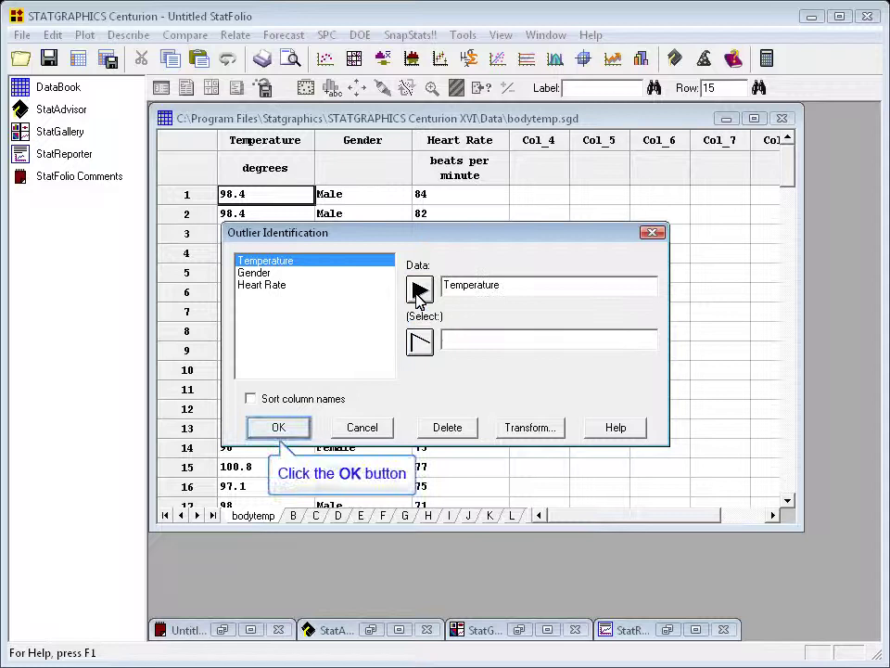
click(298, 428)
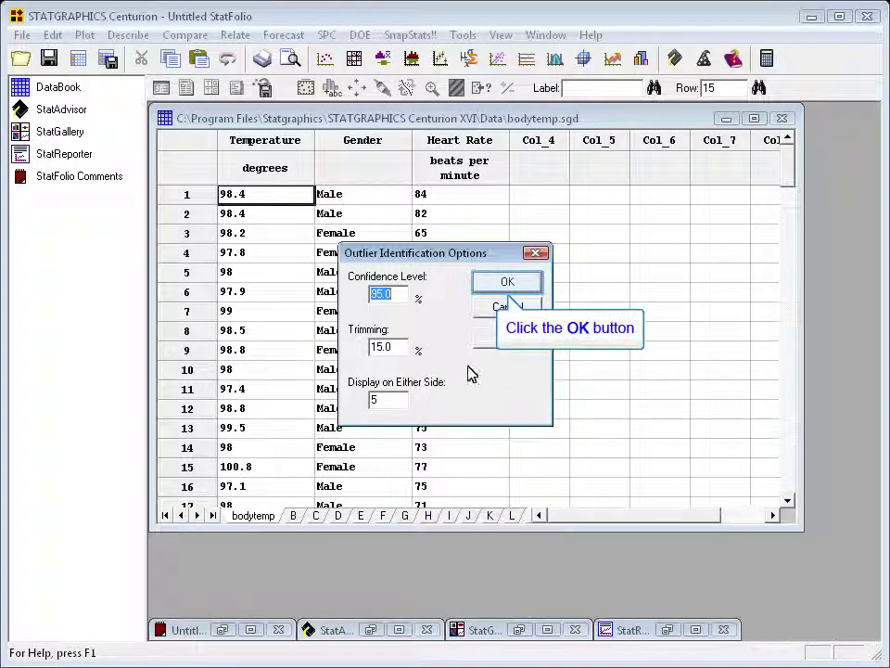
click(502, 287)
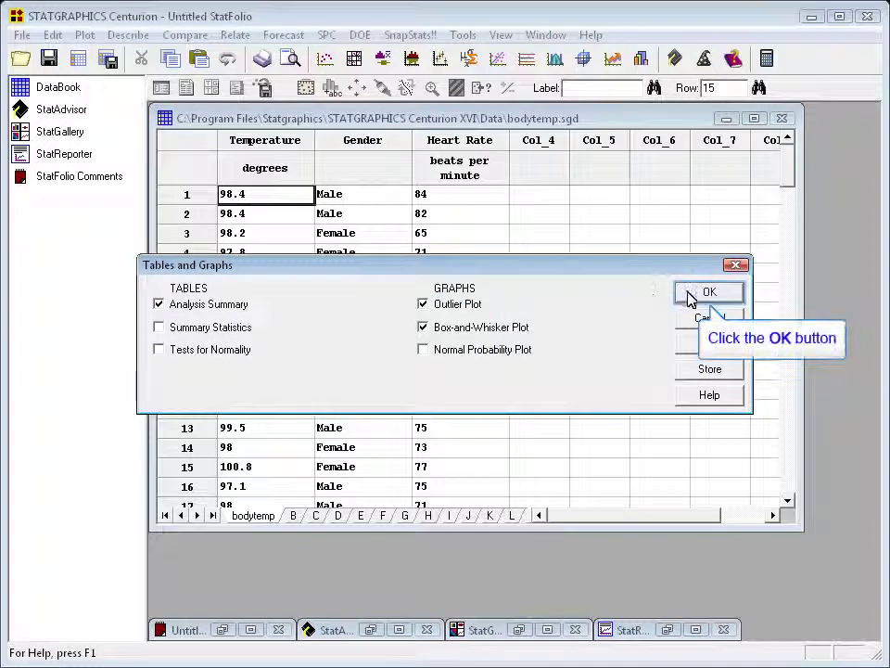
- Create the Temperature outlier window with Analysis Summary, Outlier Plot and Box-and-Whisker Plot
click(707, 292)
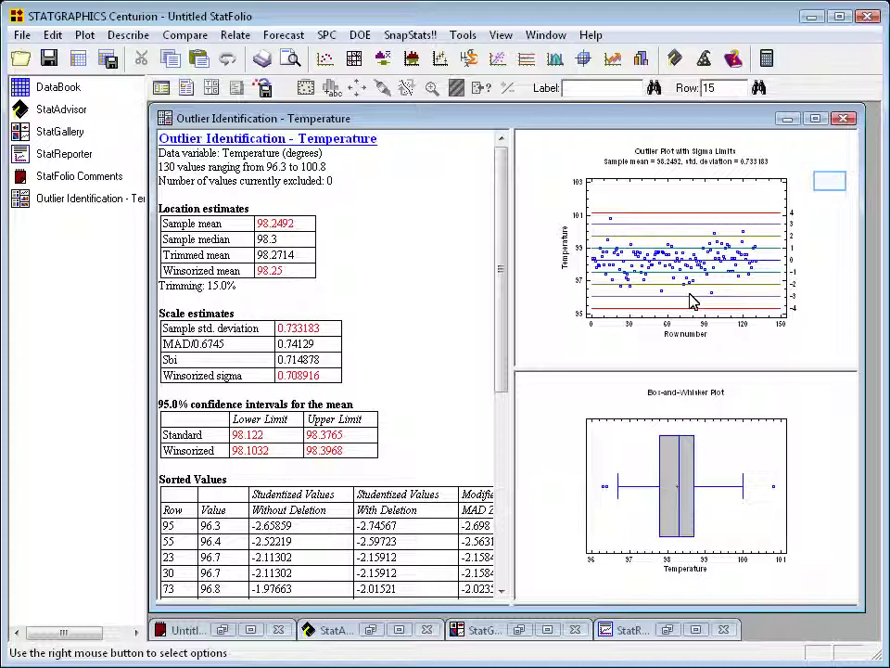
- Maximize the Outlier Plot with Sigma Limits and select the high point near row 15
double_click(831, 189)
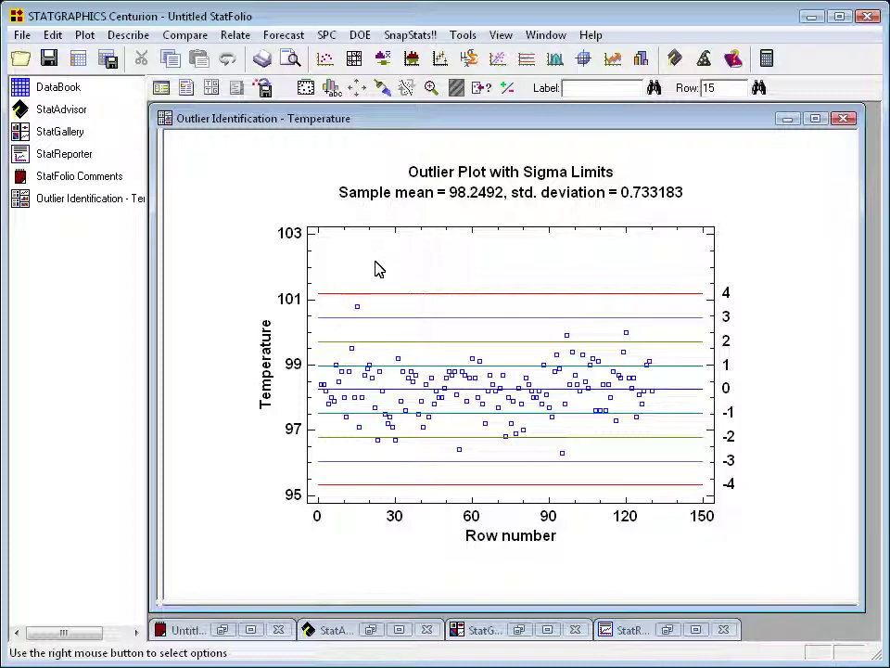
click(357, 305)
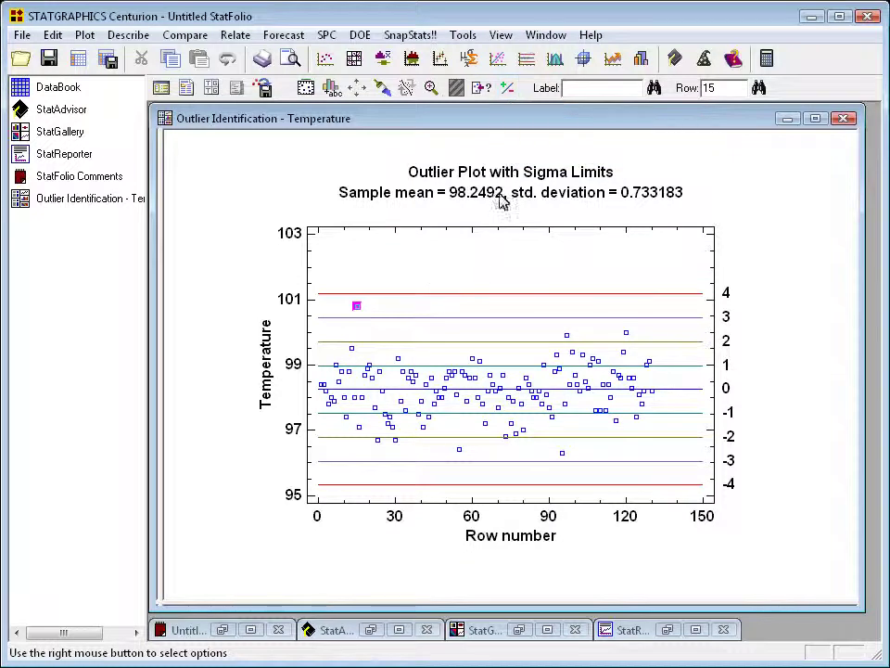
- Exclude the row 15 reading, recalculating to mean 98.2295 and std. deviation 0.70038
click(510, 88)
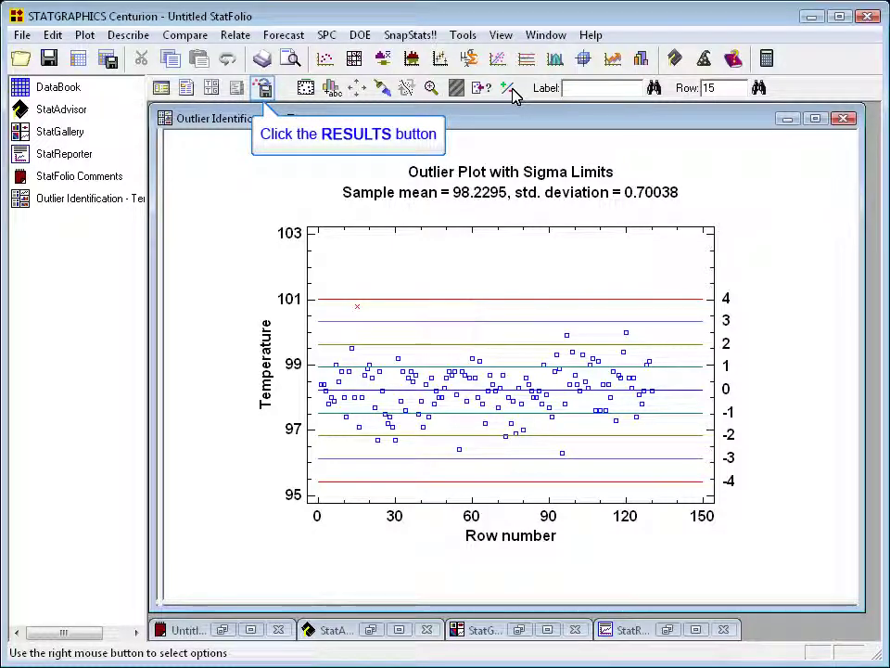
- Save the Select Flags result as a column named GOOD in datasheet A
click(265, 90)
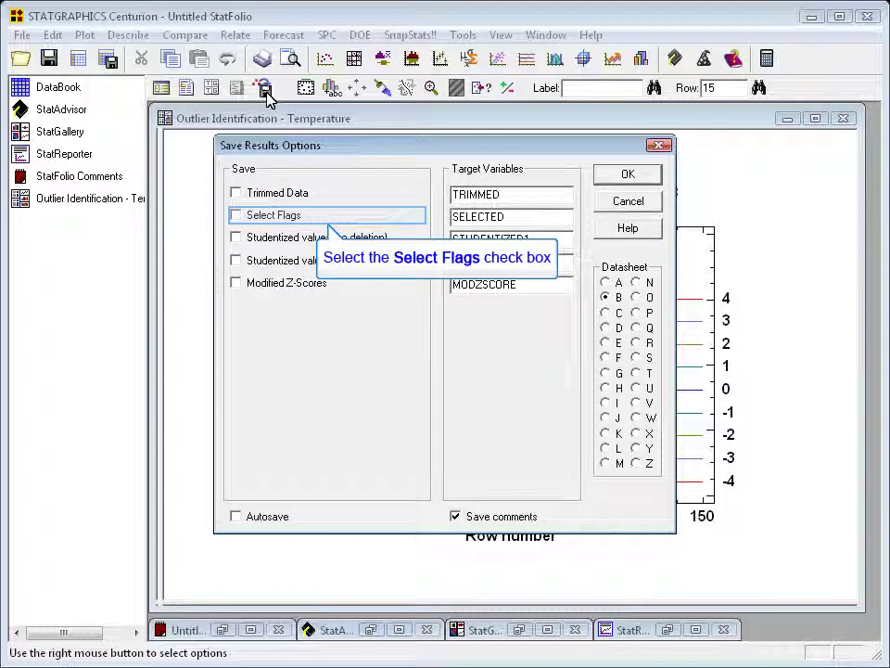
click(237, 216)
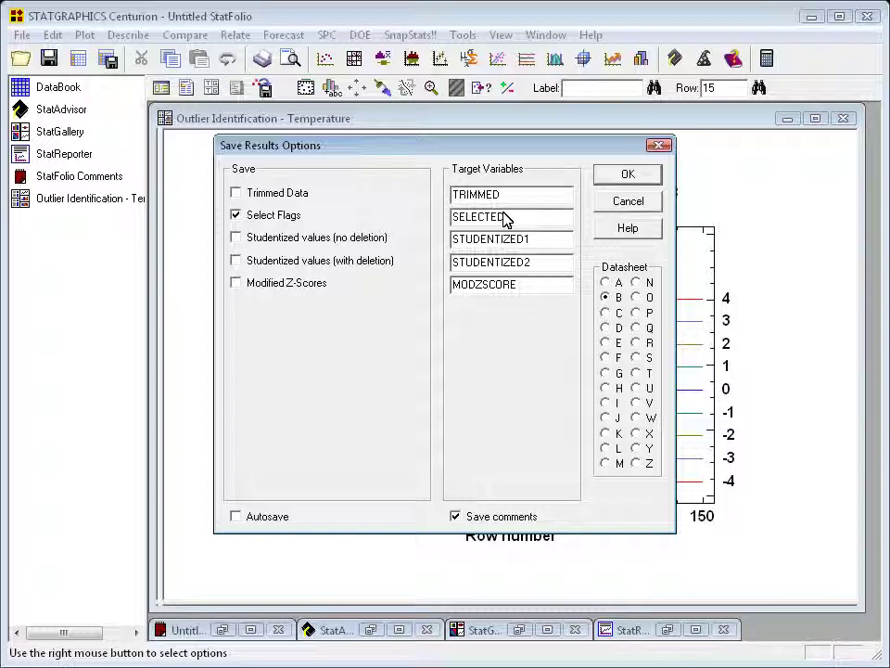
drag(505, 216, 449, 218)
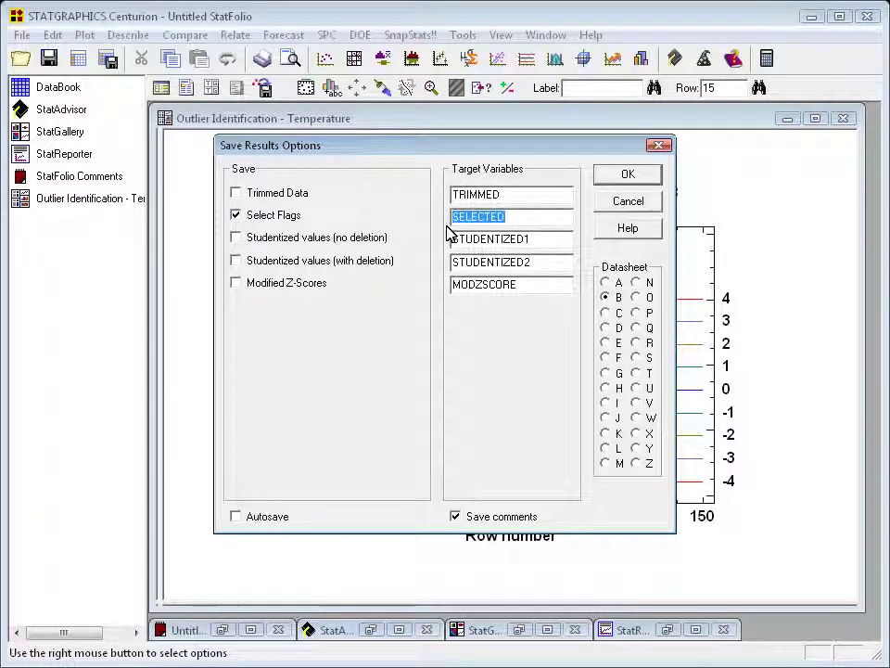
text(GOOD)
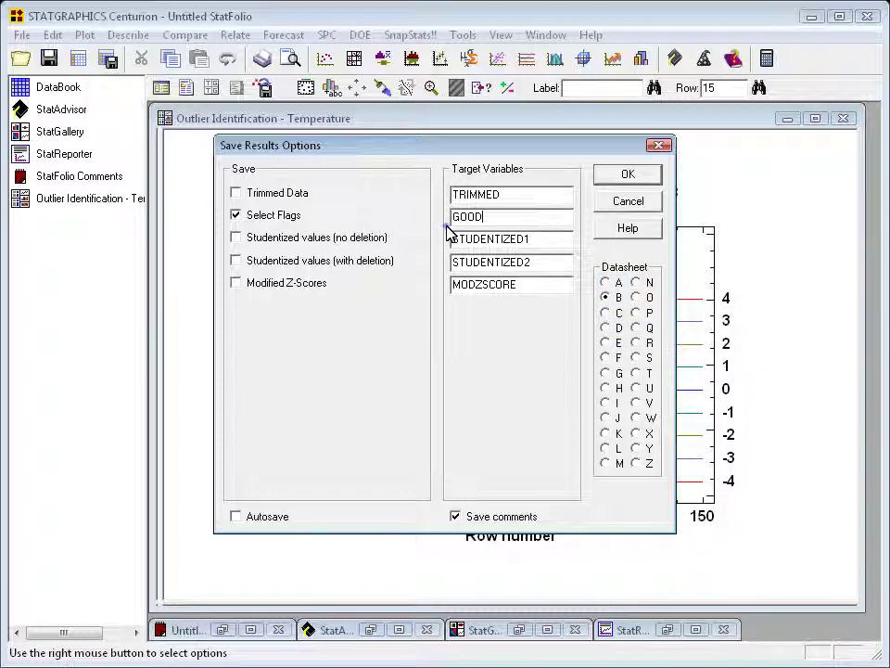
key(alt+a)
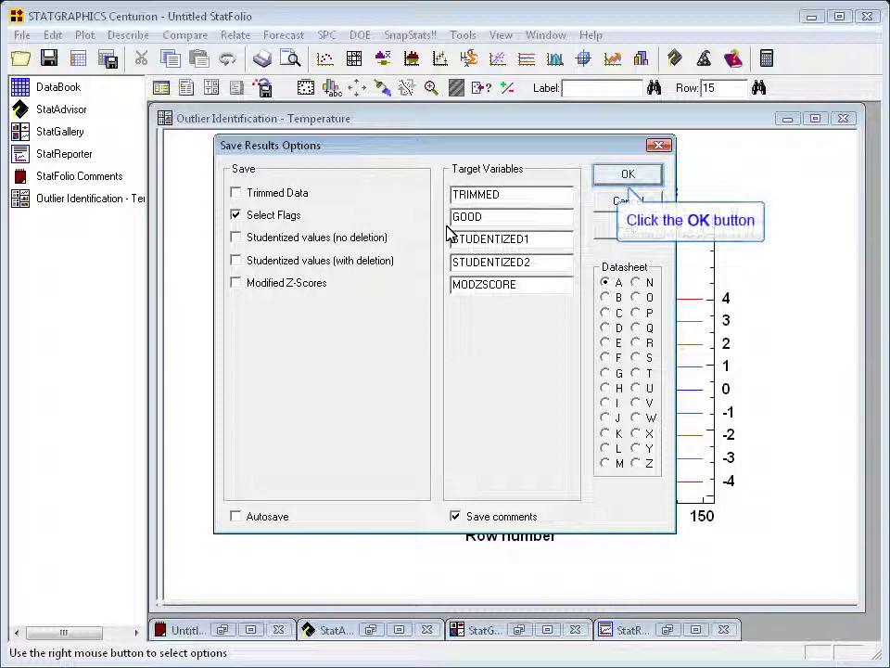
click(644, 180)
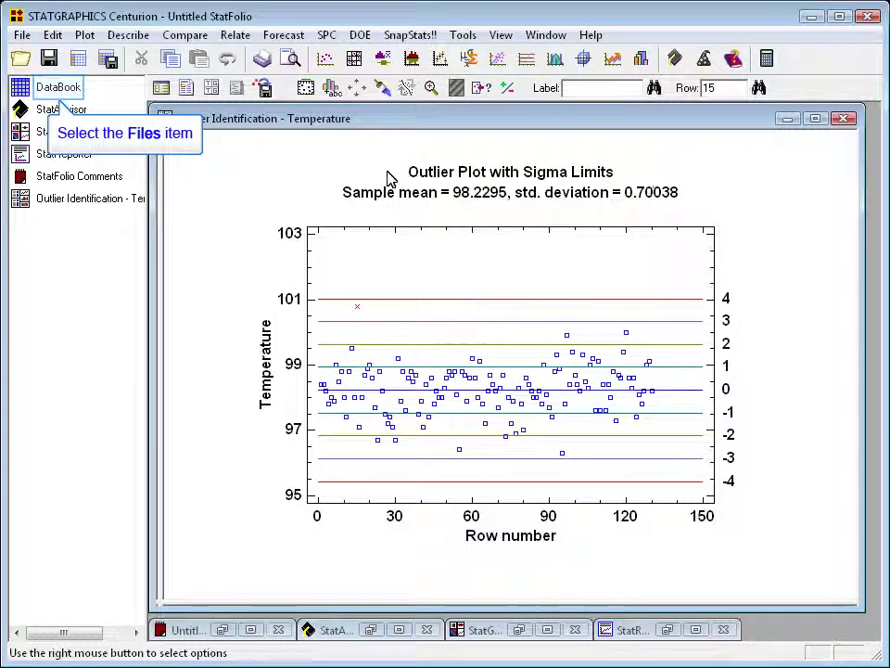
- Show the bodytemp.sgd datasheet, where GOOD marks row 15 as 0
click(55, 93)
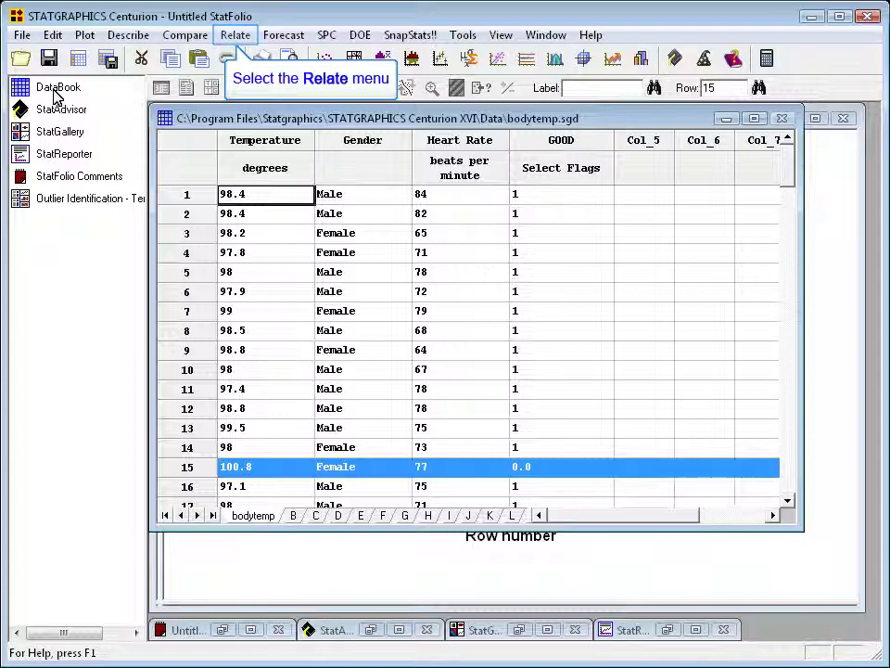
- Launch Relate > Multiple Factors > Multiple-Variable Analysis (Correlations)
click(233, 37)
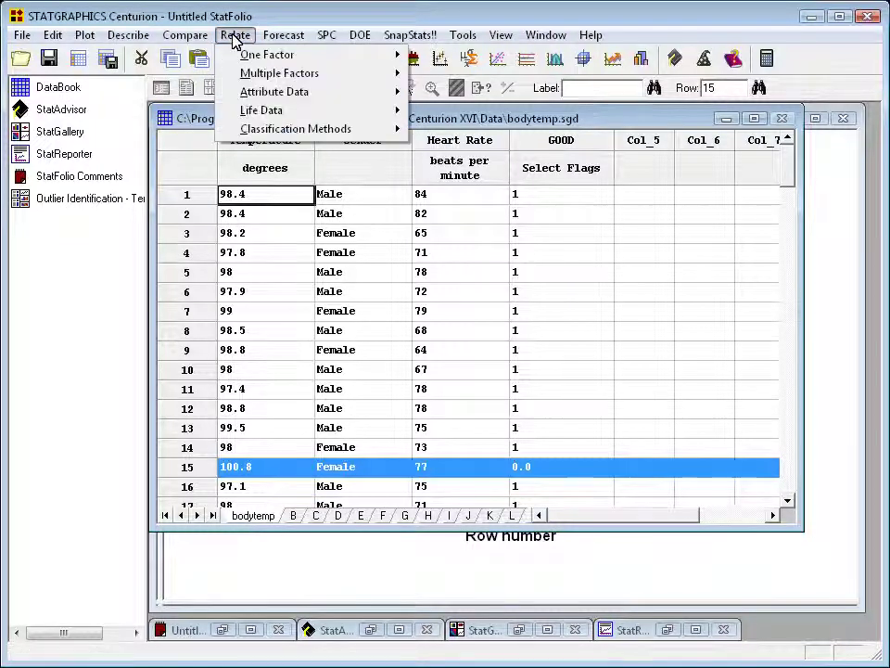
click(269, 74)
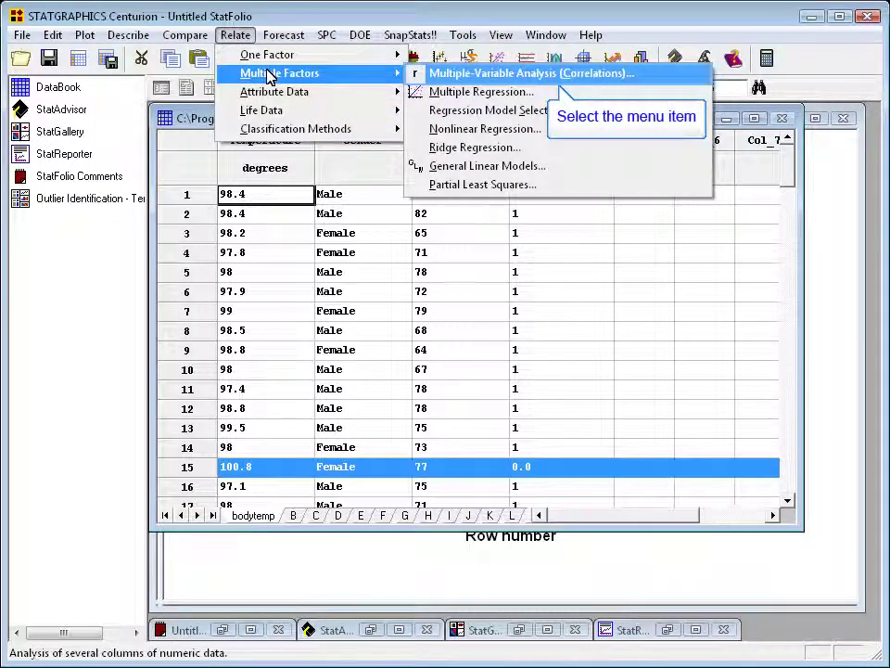
click(440, 75)
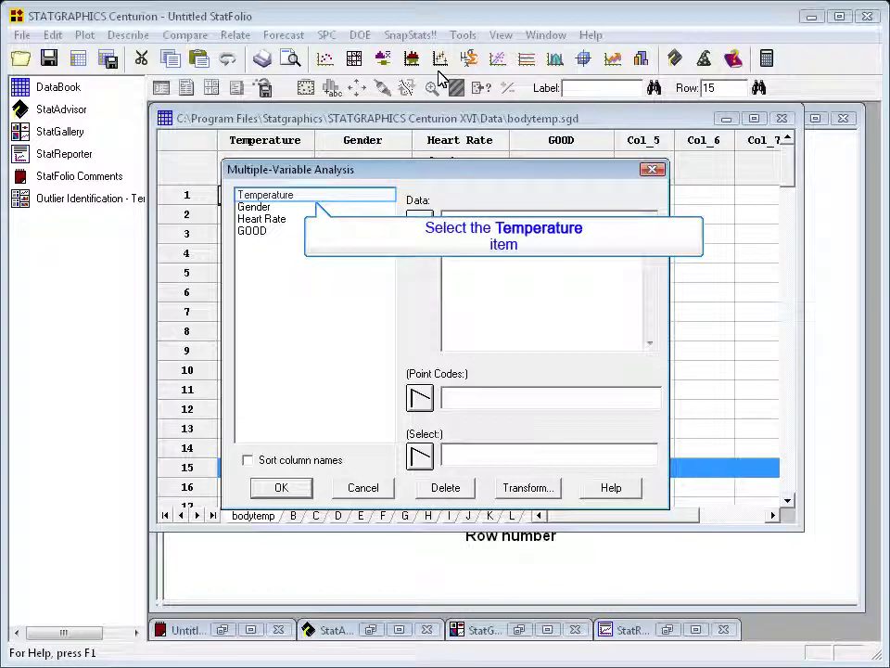
- Enter Temperature and Heart Rate as data with GOOD as Select, using Complete Cases Only
click(281, 196)
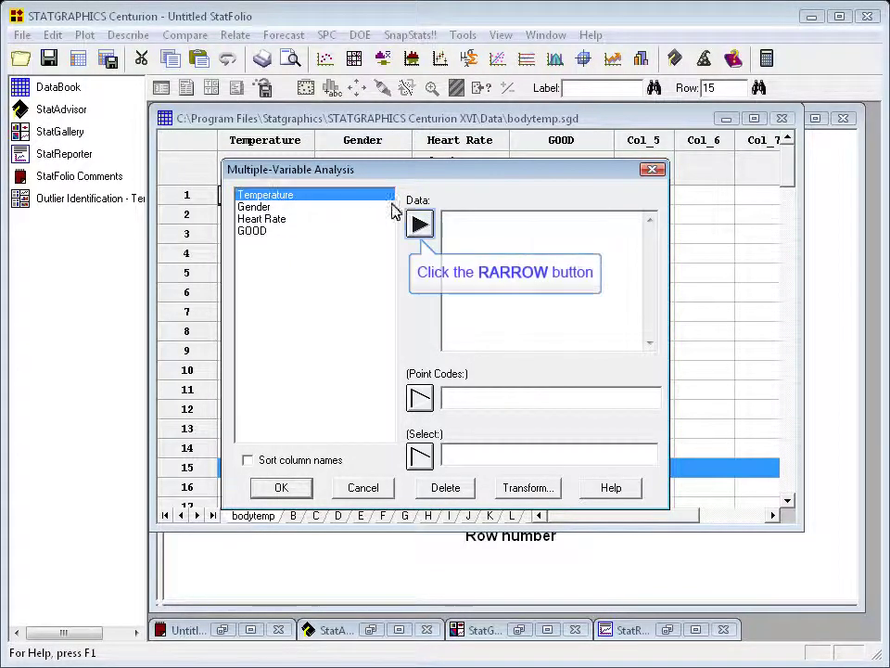
click(419, 224)
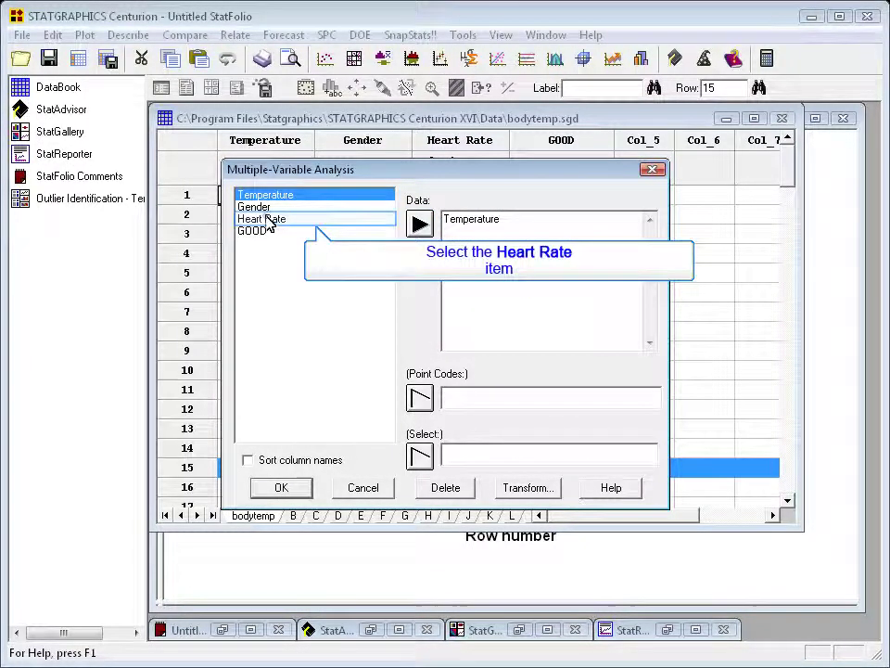
click(262, 220)
click(417, 225)
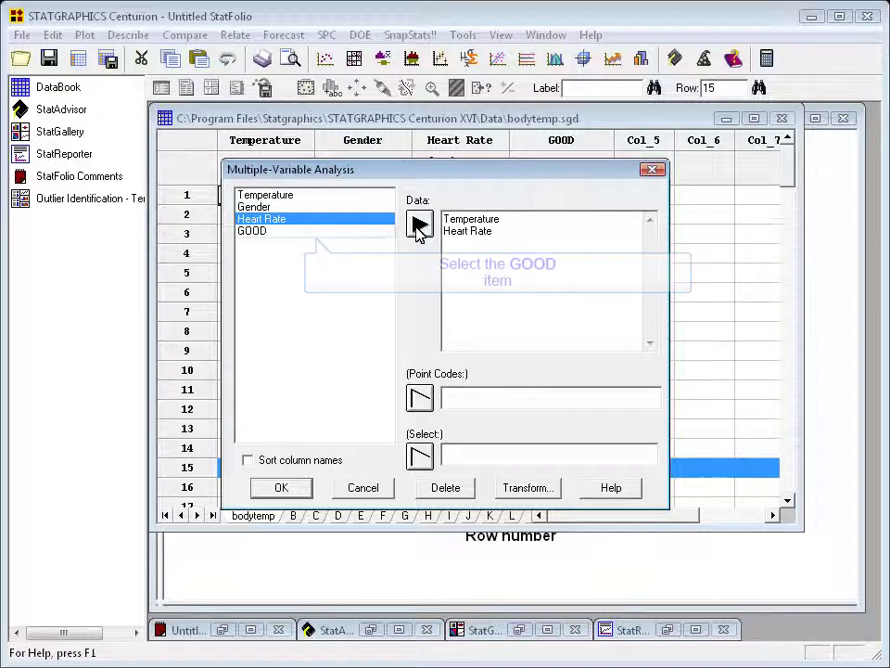
click(262, 232)
click(421, 455)
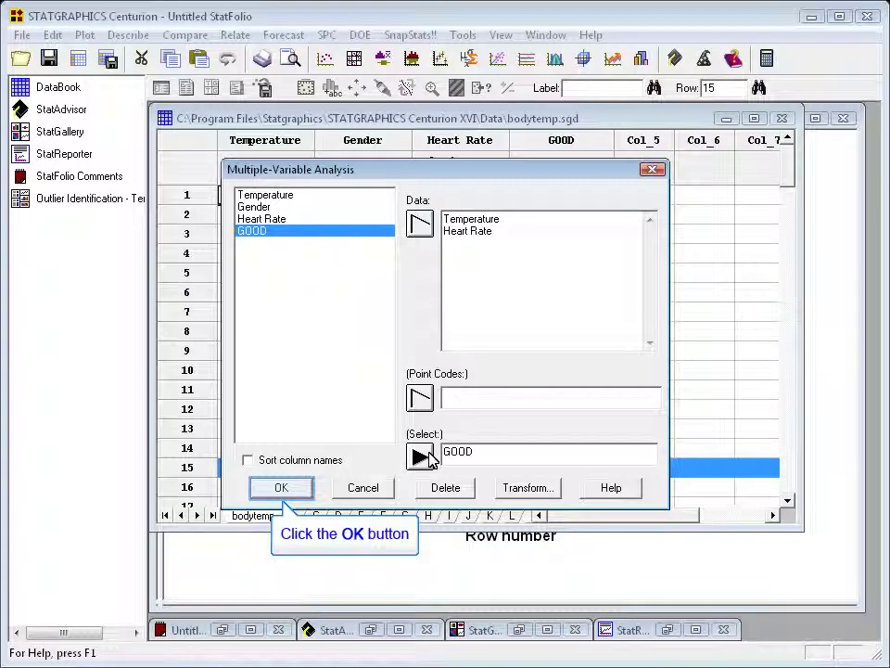
click(295, 489)
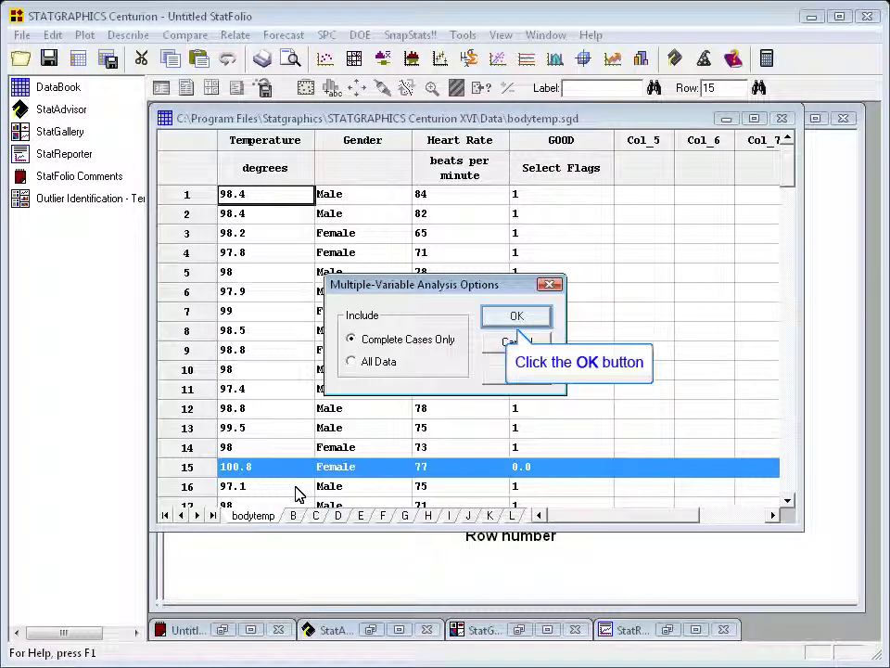
click(512, 318)
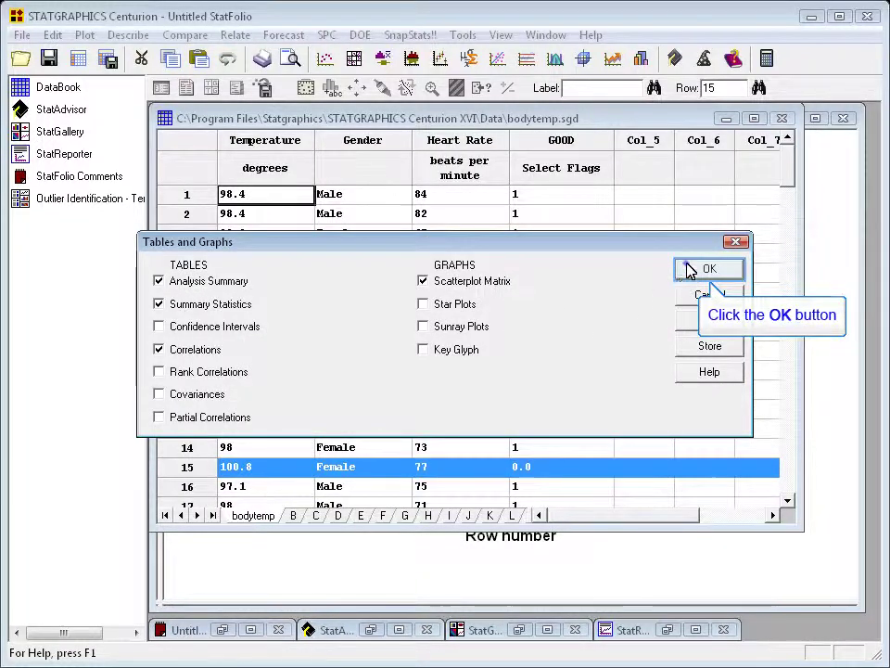
- Generate summary statistics, correlations and a scatterplot matrix for the 129 complete cases
click(707, 269)
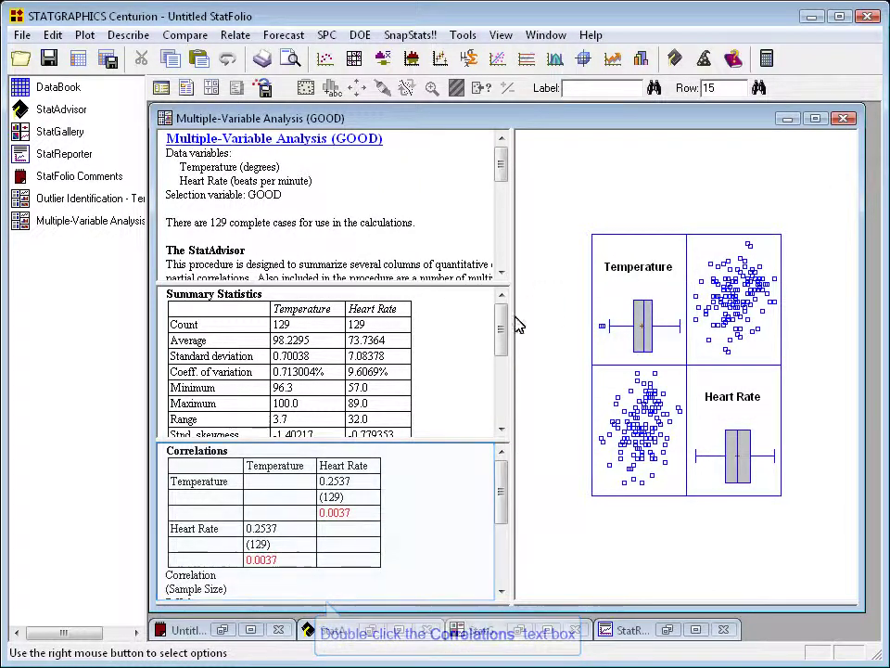
- Maximize the Correlations table, showing correlation 0.2537 with P-value 0.0037
double_click(454, 498)
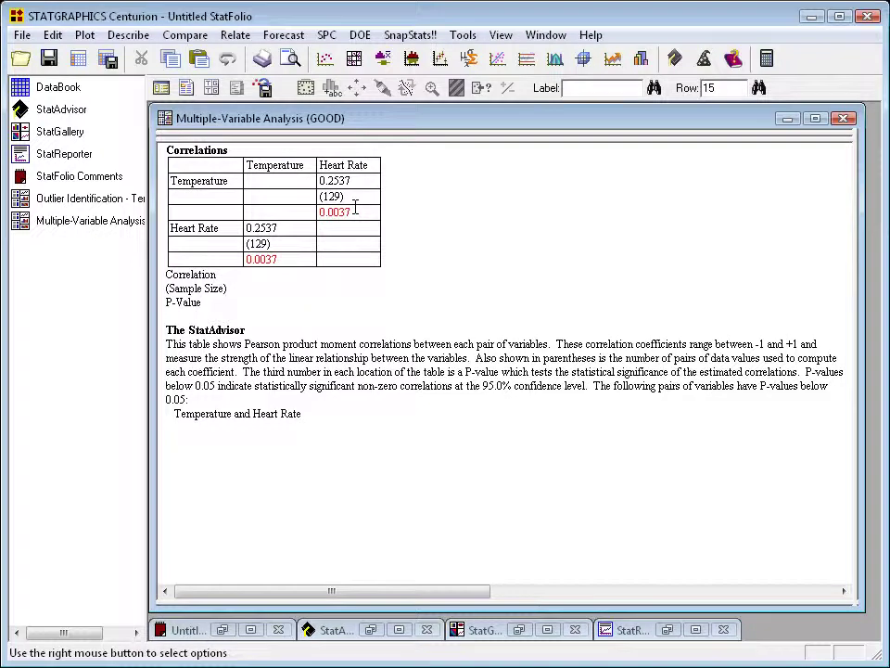
- Bring the bodytemp data sheet to the front and select the entire GOOD column
key(ctrl+Tab)
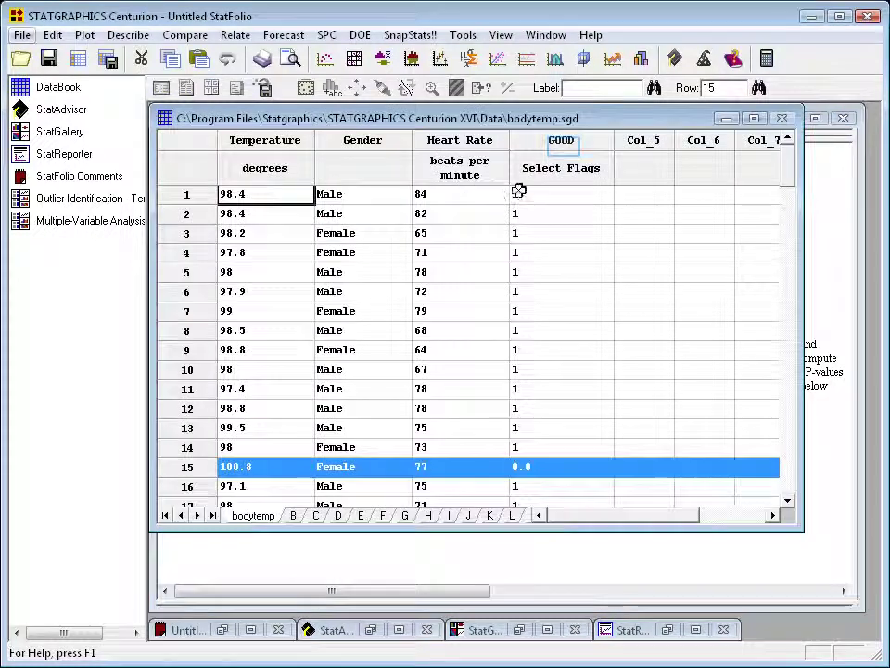
click(562, 143)
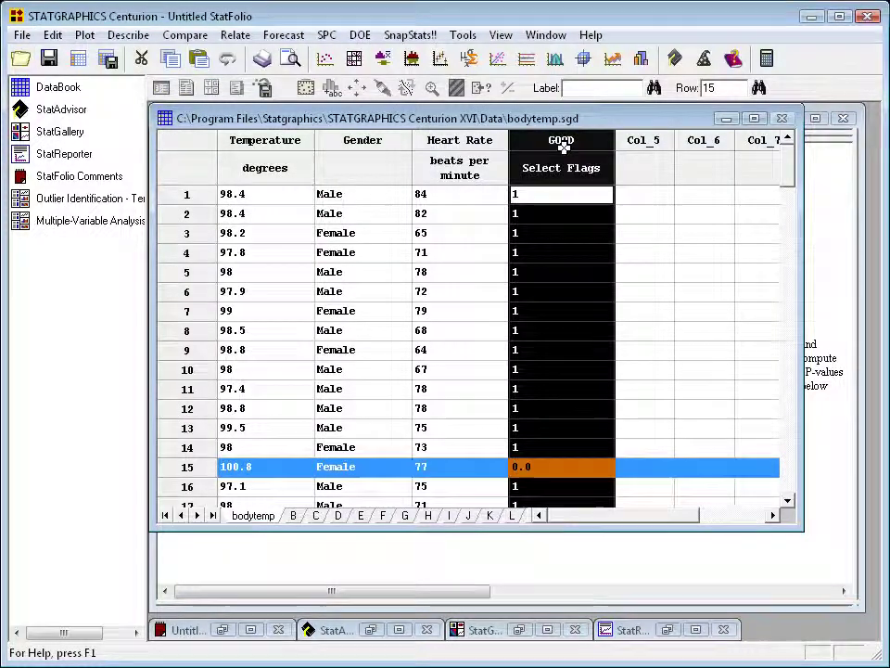